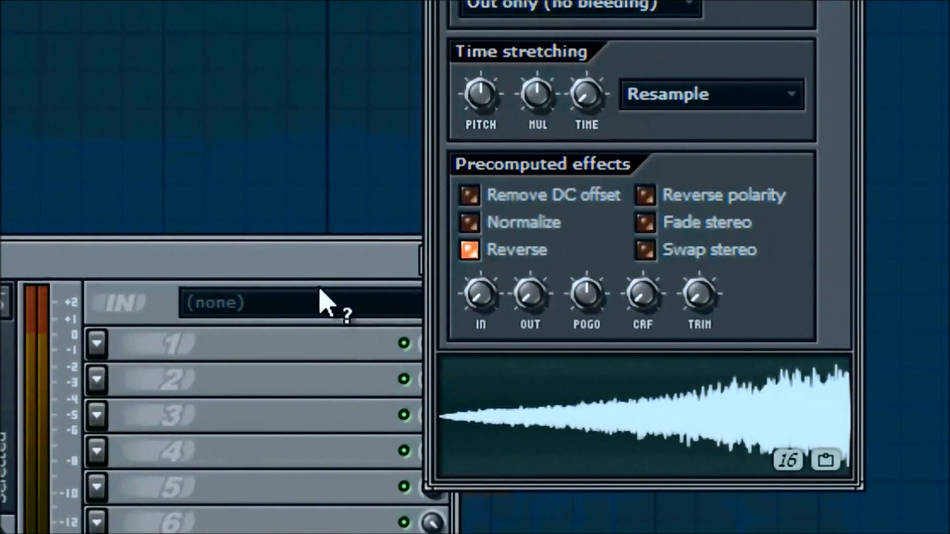
Step: Close the mixer and restart Pattern 7 playback to hear the reversed DNC_Crash sample
key("F9")
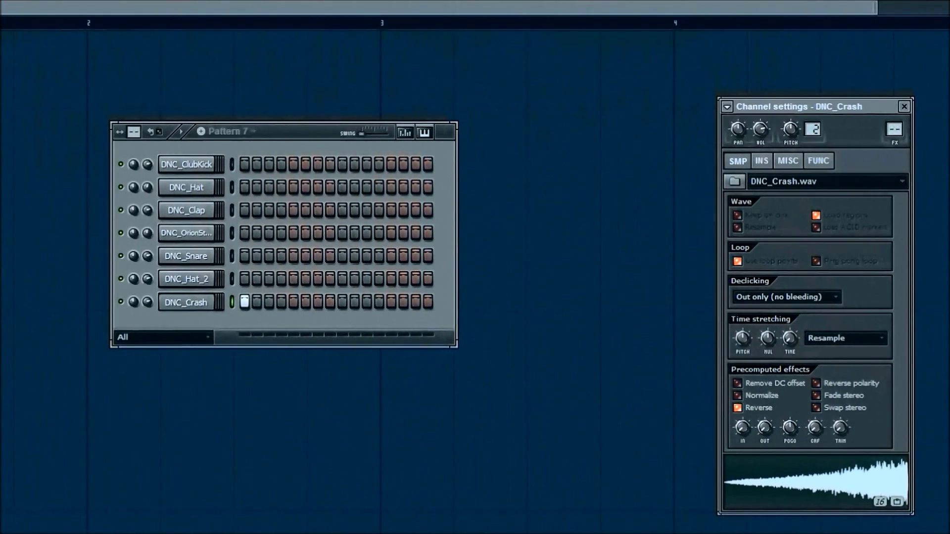
key("space")
key("space")
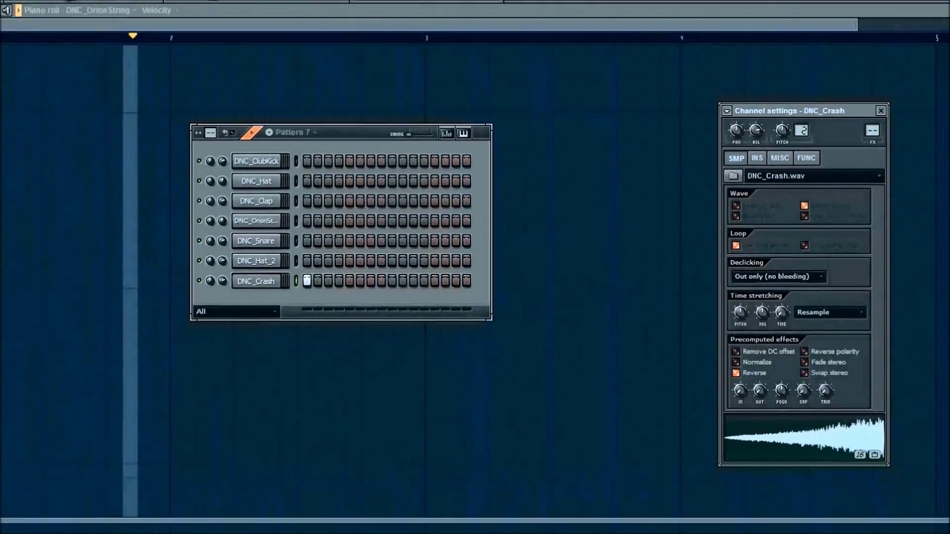
key("space")
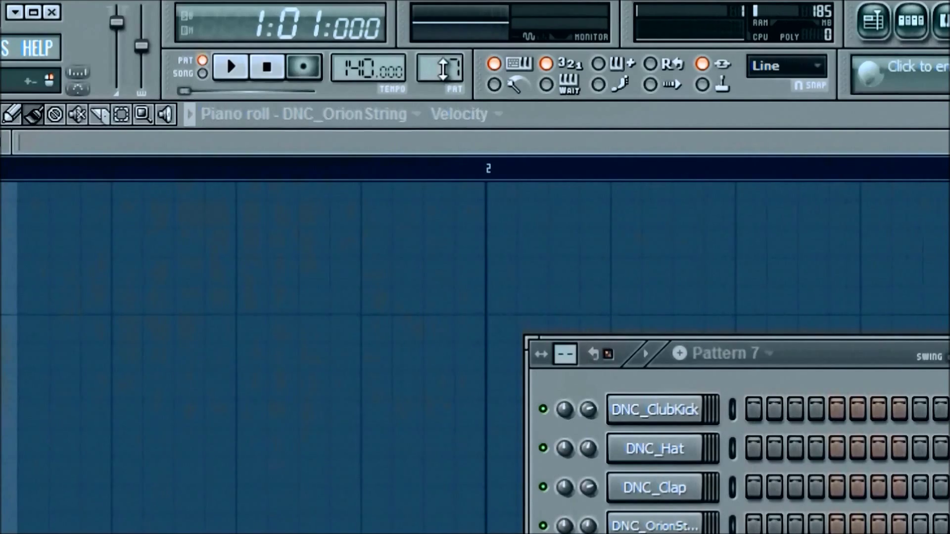
Step: Drag DNC_OrionString into Pattern 8's channel rack and route the new channel to Insert 2
scroll(443, 69, "up", 1)
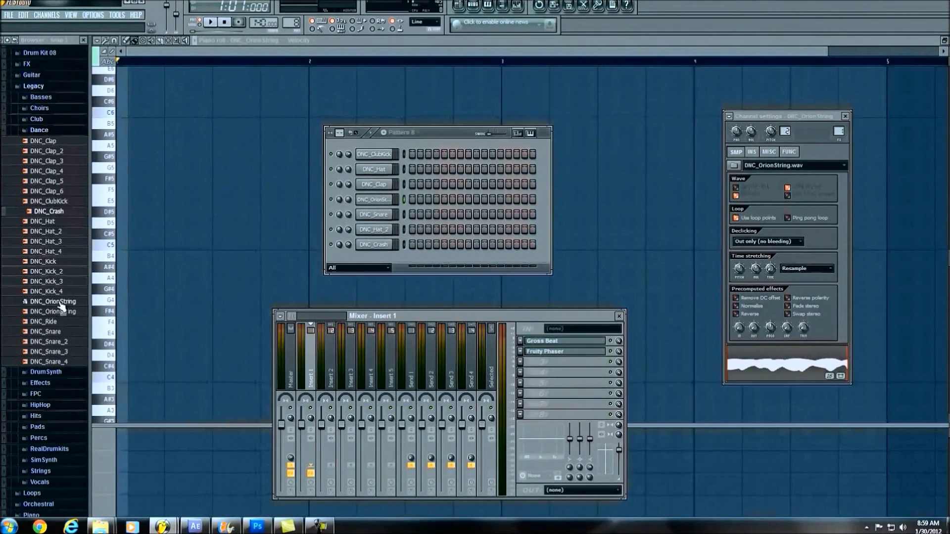
left_click_drag(51, 307, 381, 262)
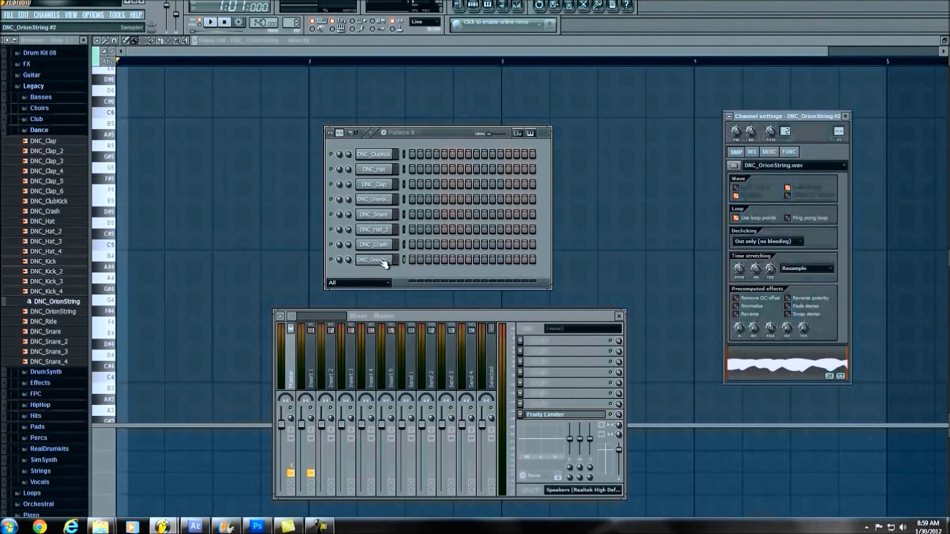
left_click(626, 324)
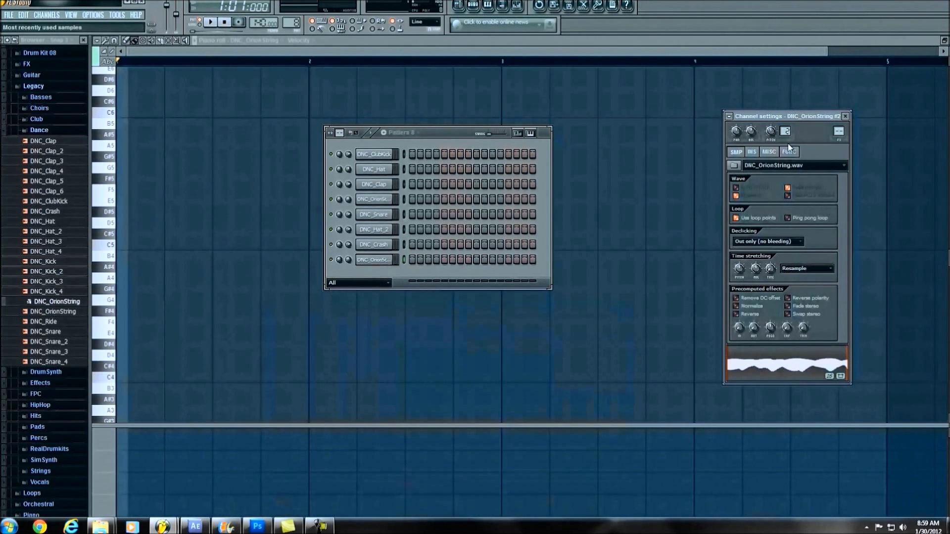
double_click(838, 131)
left_click(311, 366)
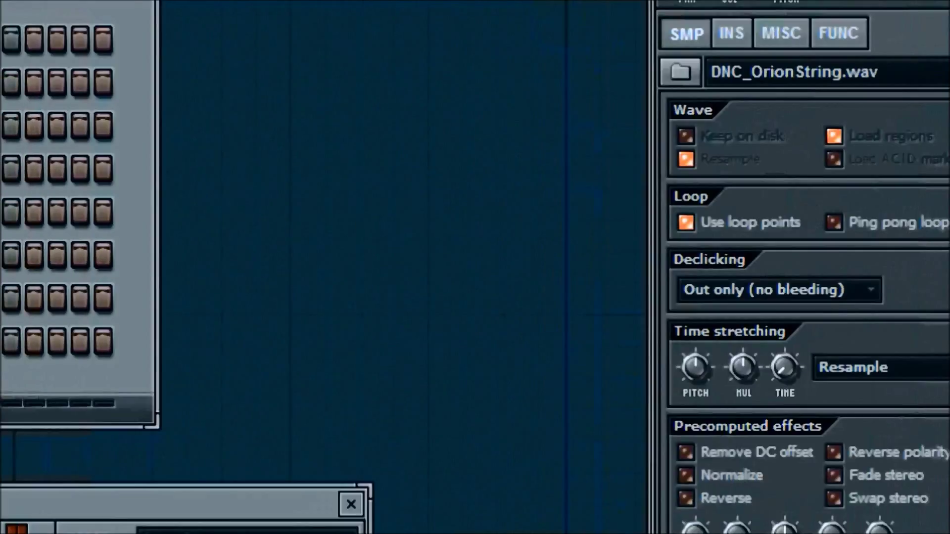
key("F9")
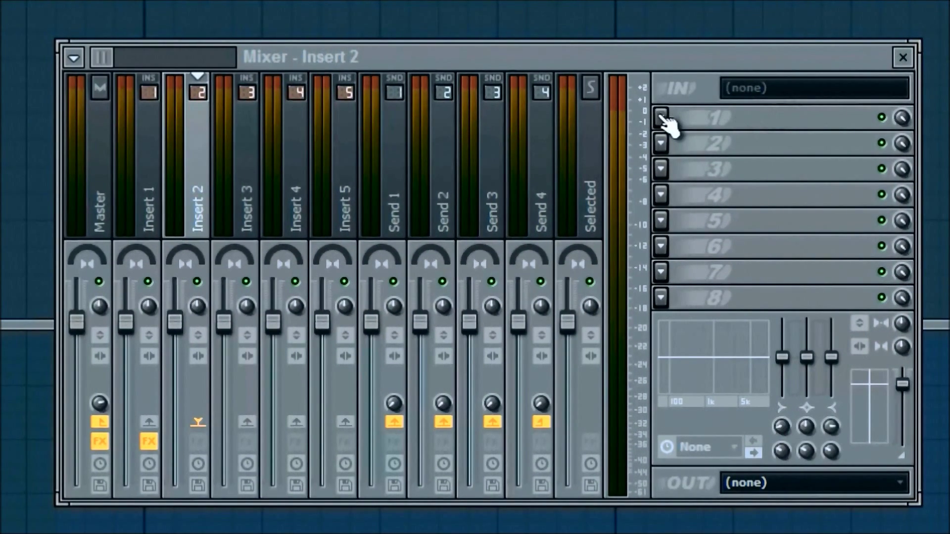
Step: Load Fruity Filter into effect slot 1 of mixer Insert 2
left_click(660, 116)
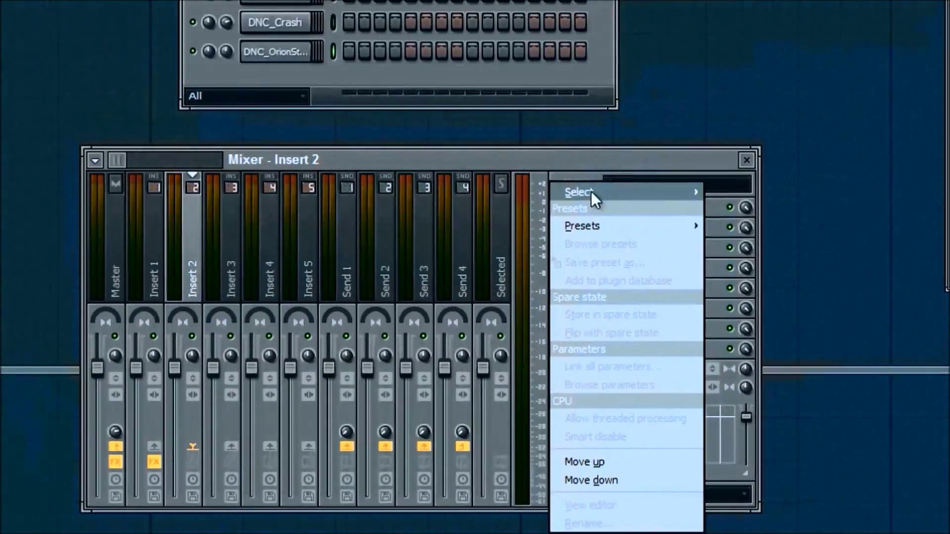
mouse_move(705, 97)
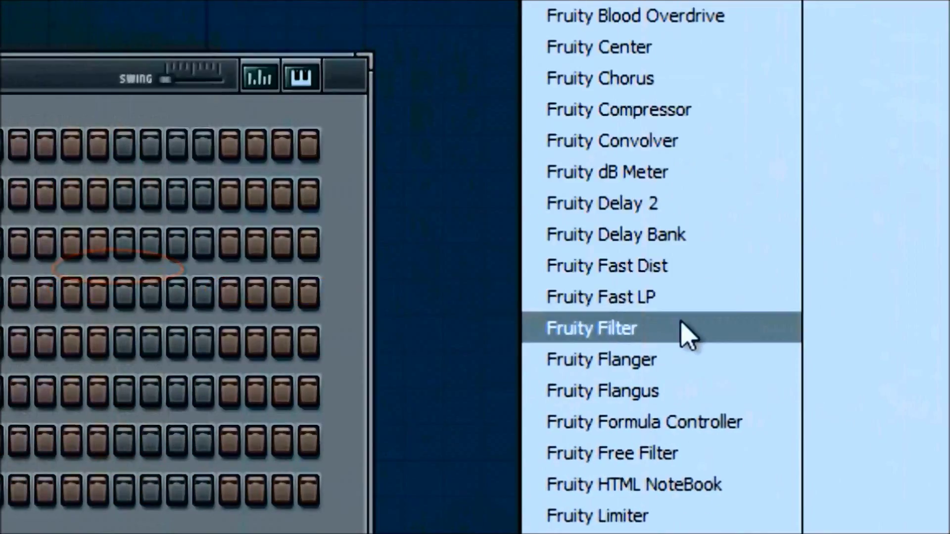
left_click(214, 268)
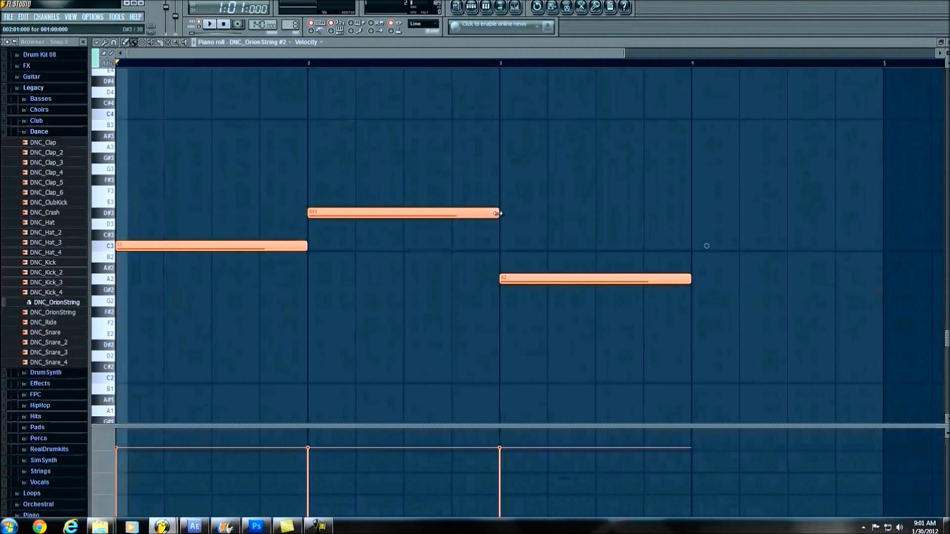
Step: Shorten the three selected notes and place F3 and D#3 notes in bar 4
left_click_drag(499, 213, 453, 215)
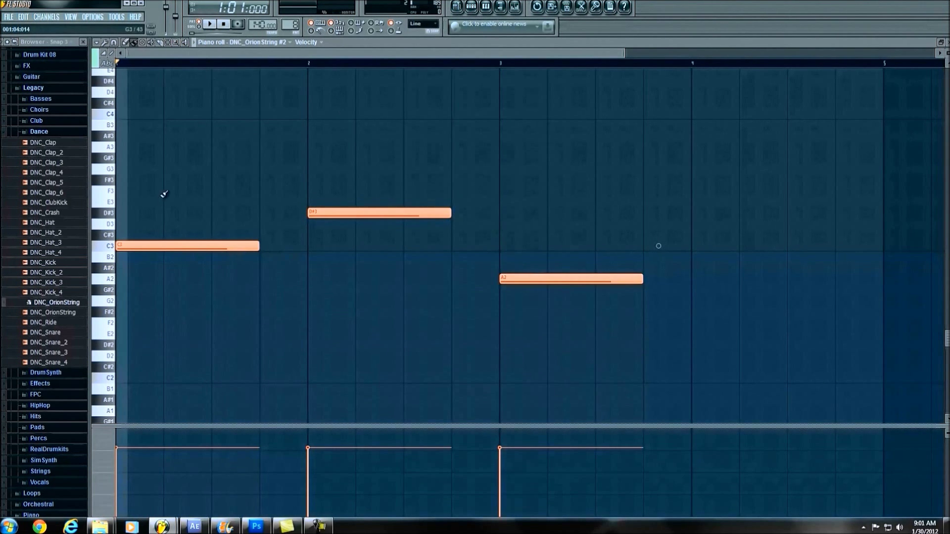
left_click_drag(310, 57, 456, 59)
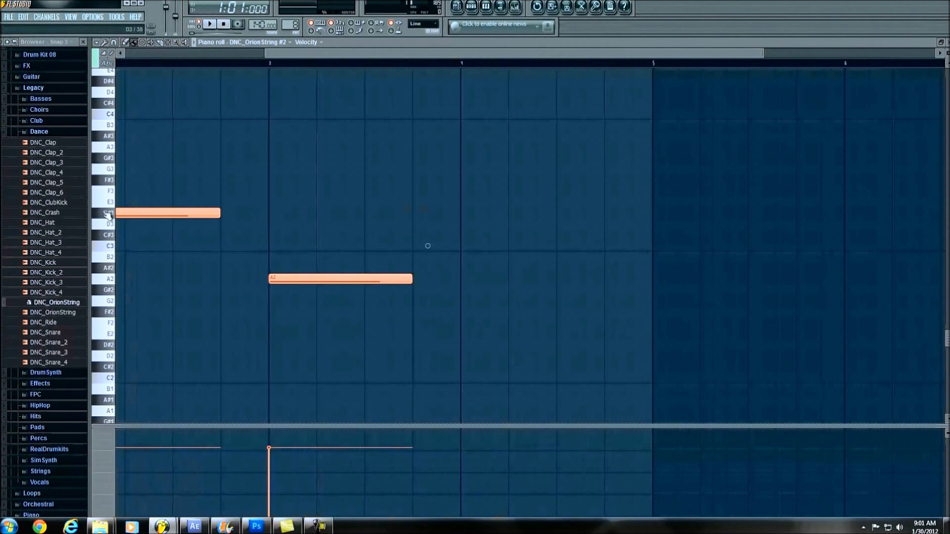
left_click(109, 195)
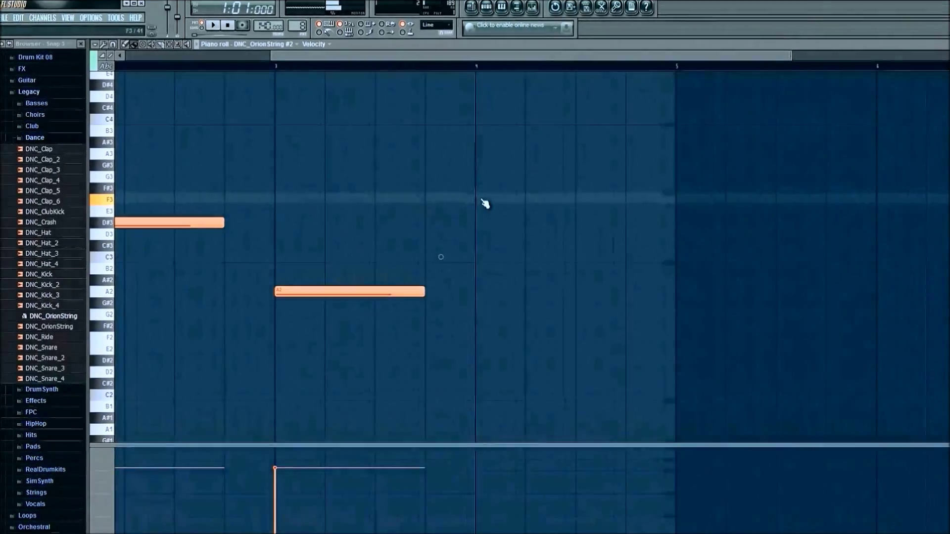
left_click(467, 191)
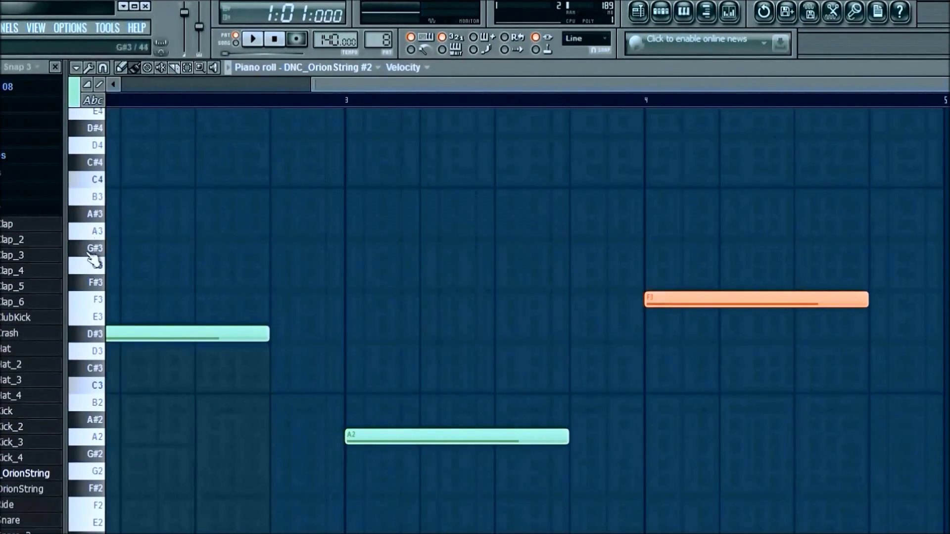
left_click(97, 333)
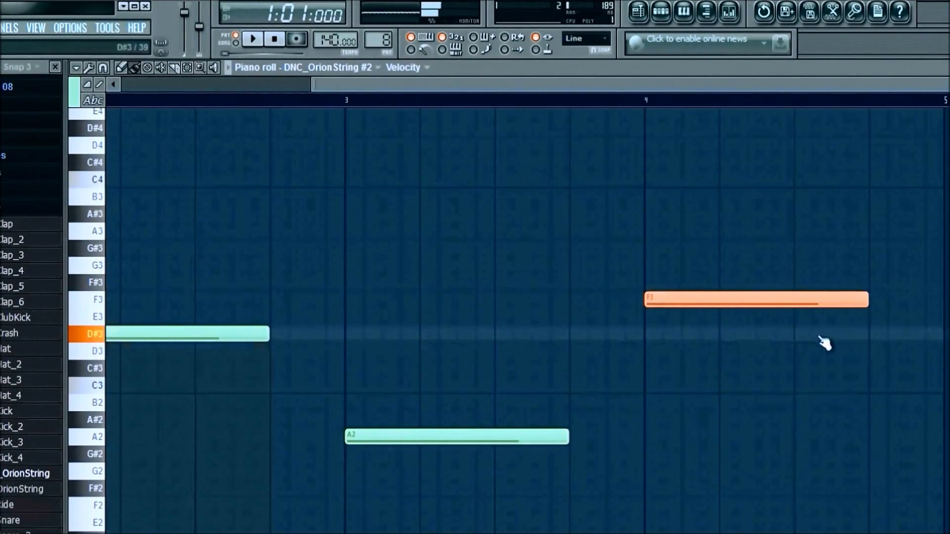
left_click(803, 335)
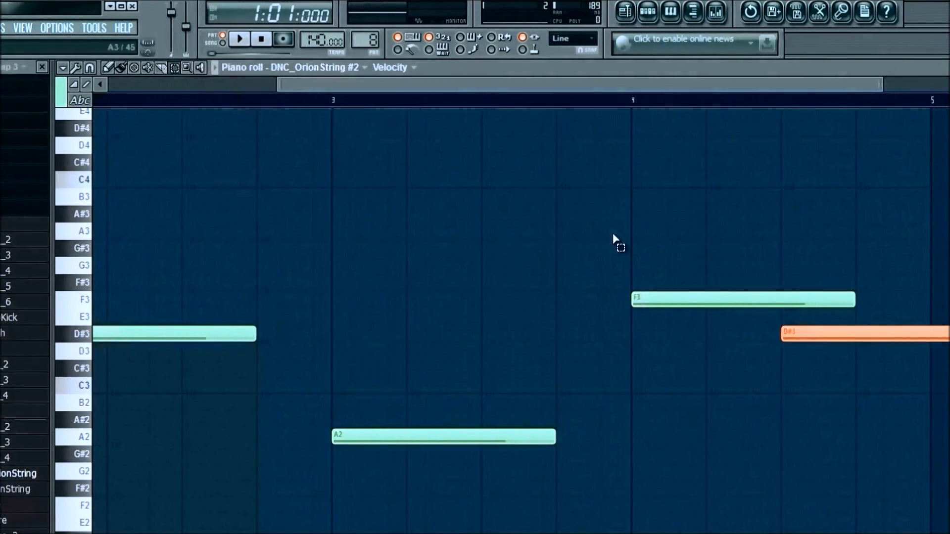
Step: Shorten the new F3 and D#3 notes, then return to the step sequencer
left_click_drag(625, 240, 875, 361)
left_click(62, 68)
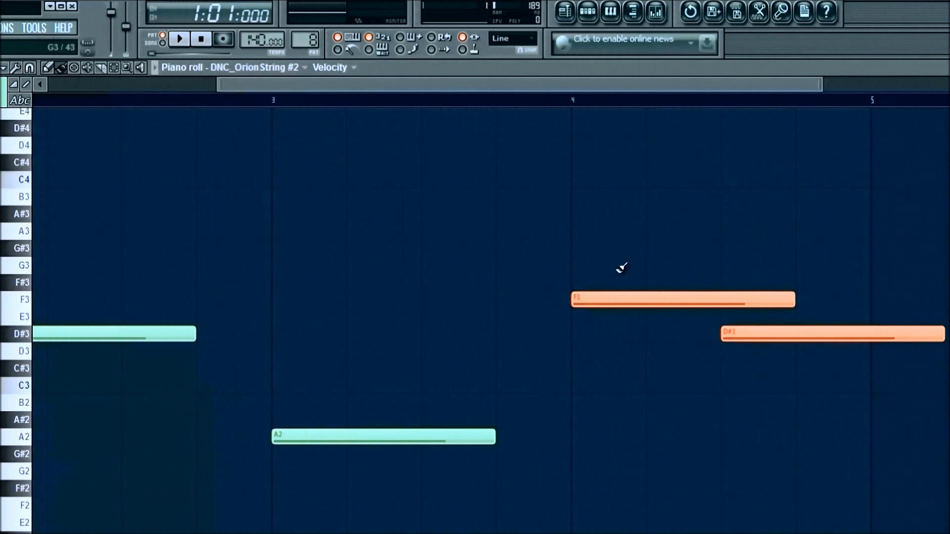
left_click_drag(789, 301, 720, 304)
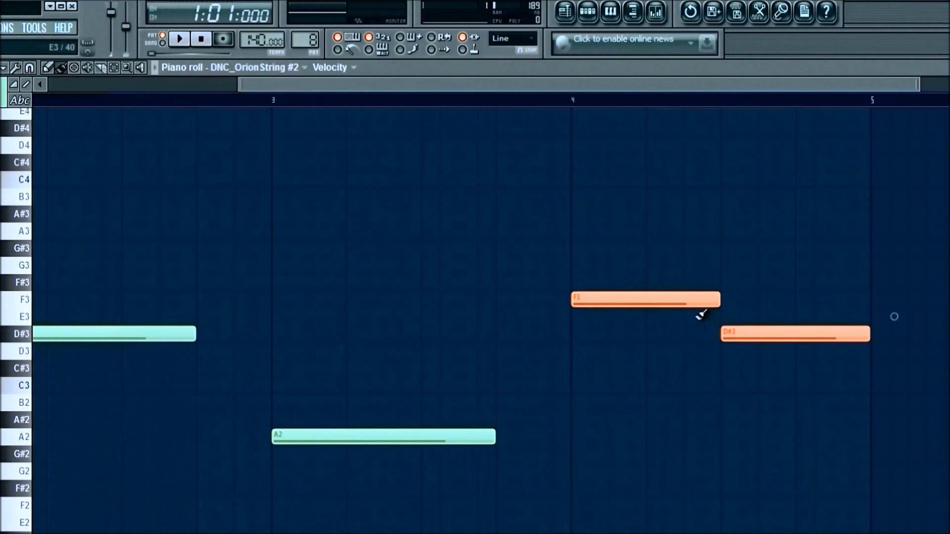
left_click(587, 12)
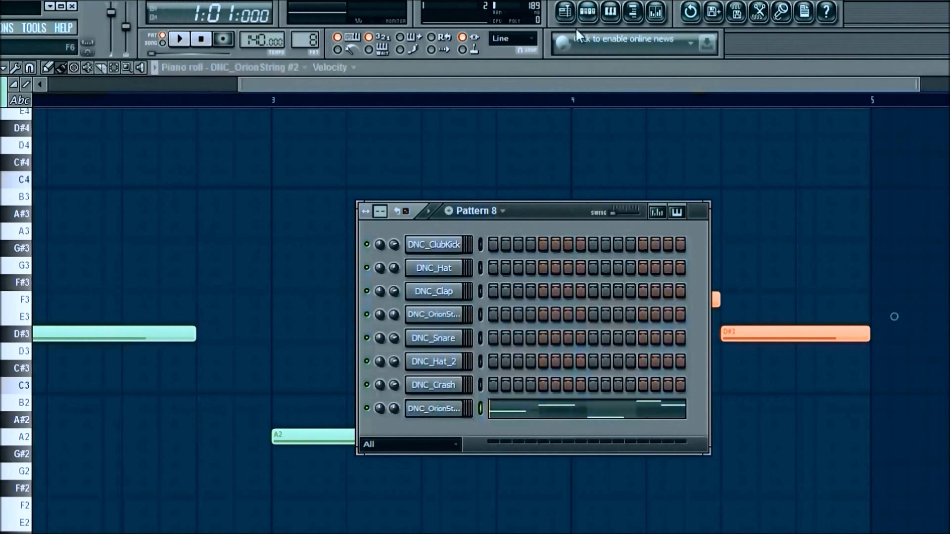
Step: Load Fruity Parametric EQ 2 into slot 2 of Insert 2, after the Fruity Filter
left_click(461, 406)
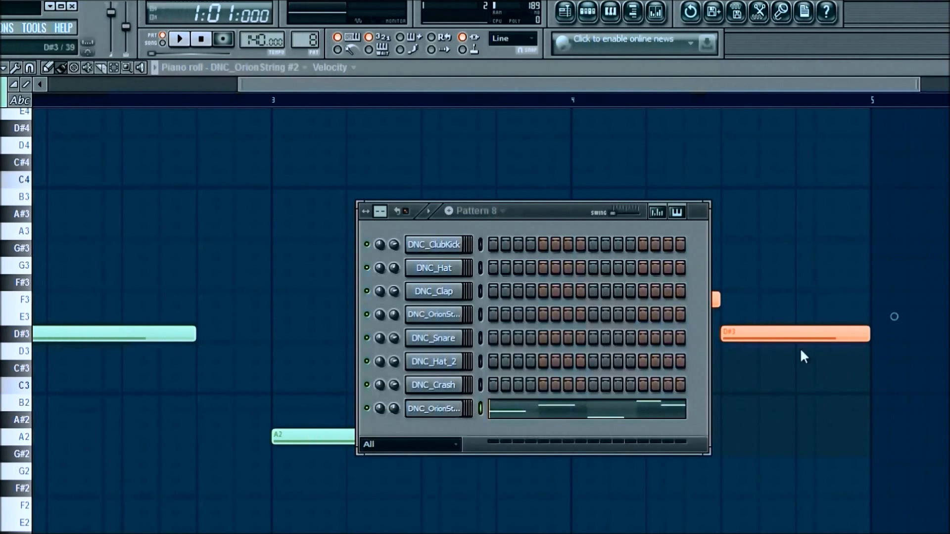
key("F9")
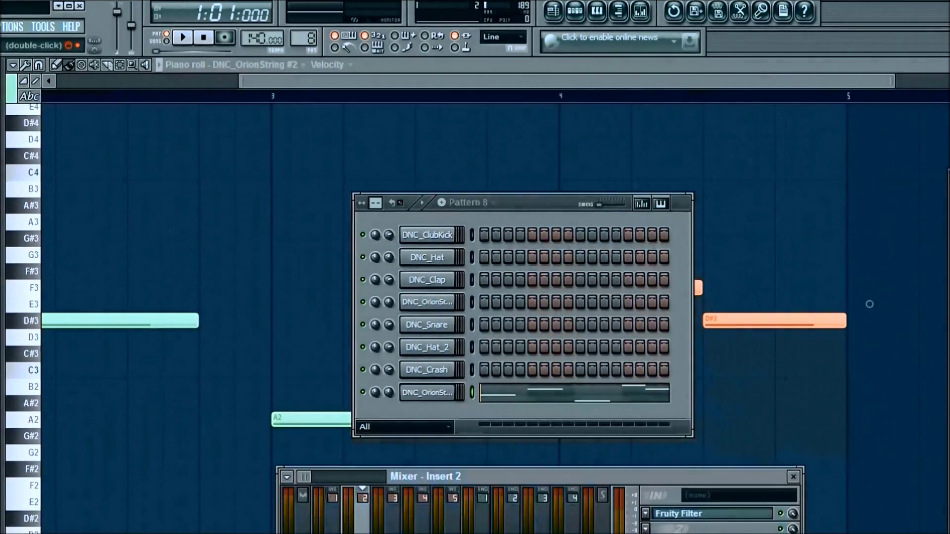
left_click(427, 393)
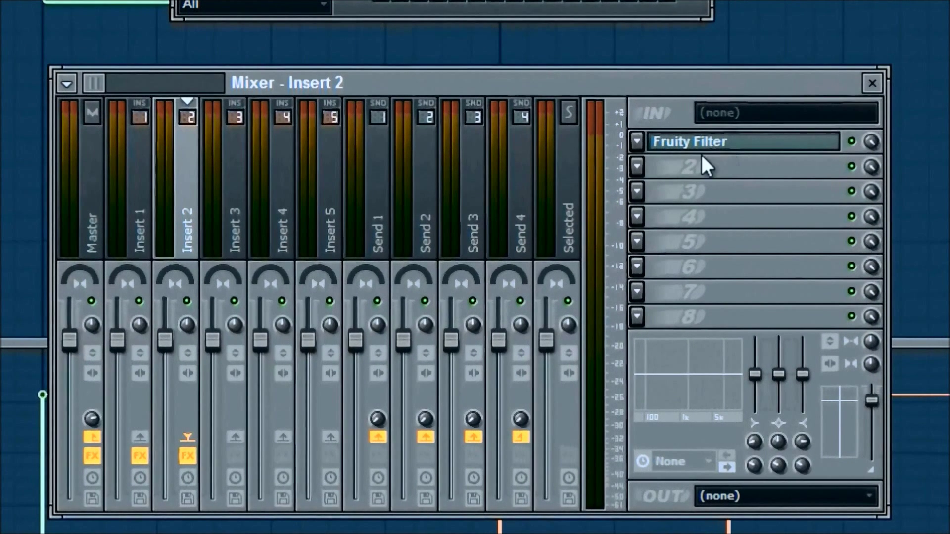
left_click(639, 167)
mouse_move(642, 168)
mouse_move(674, 122)
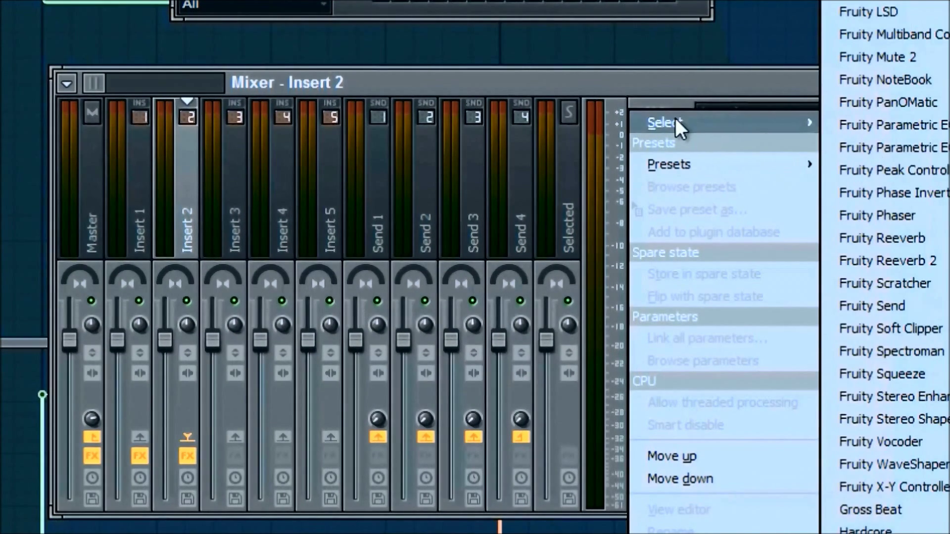
left_click(885, 147)
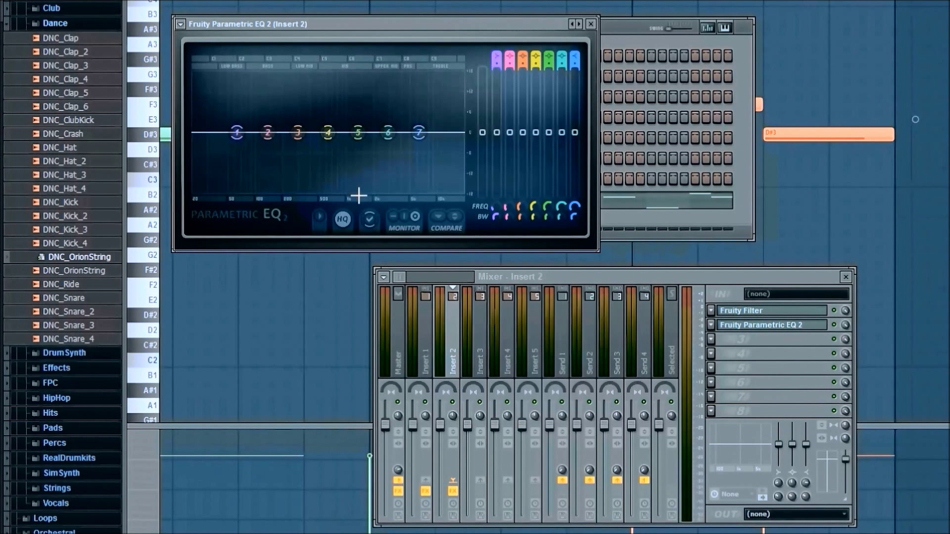
Step: Load Fruity Phaser into slot 3 of Insert 2
left_click(711, 339)
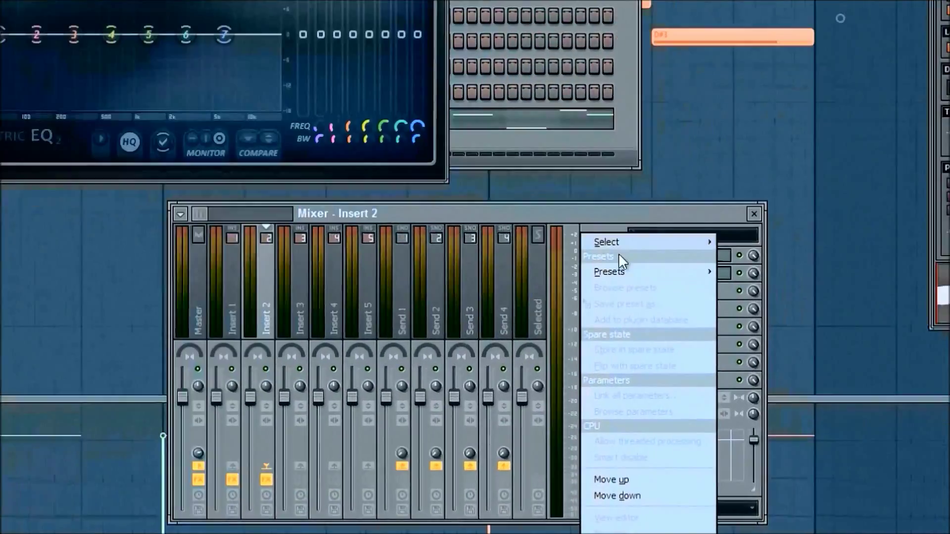
mouse_move(737, 301)
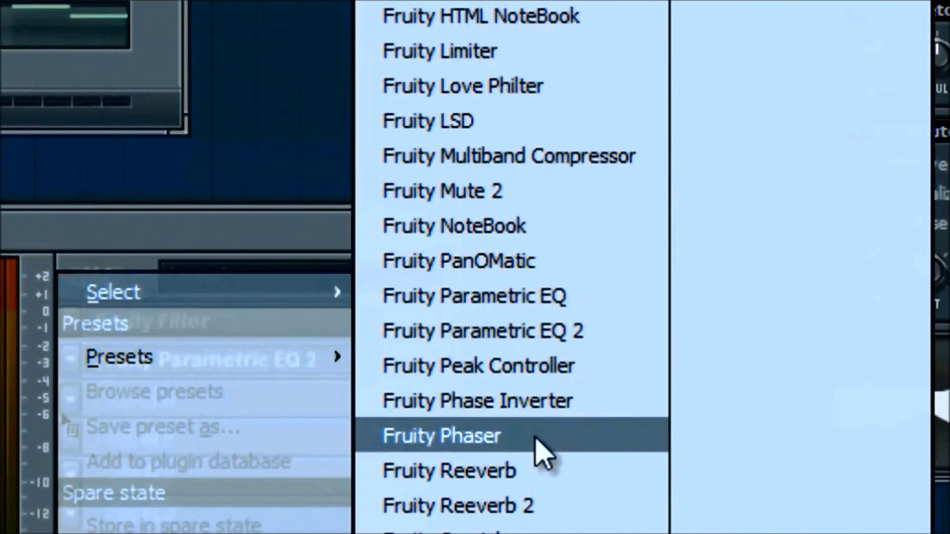
left_click(539, 436)
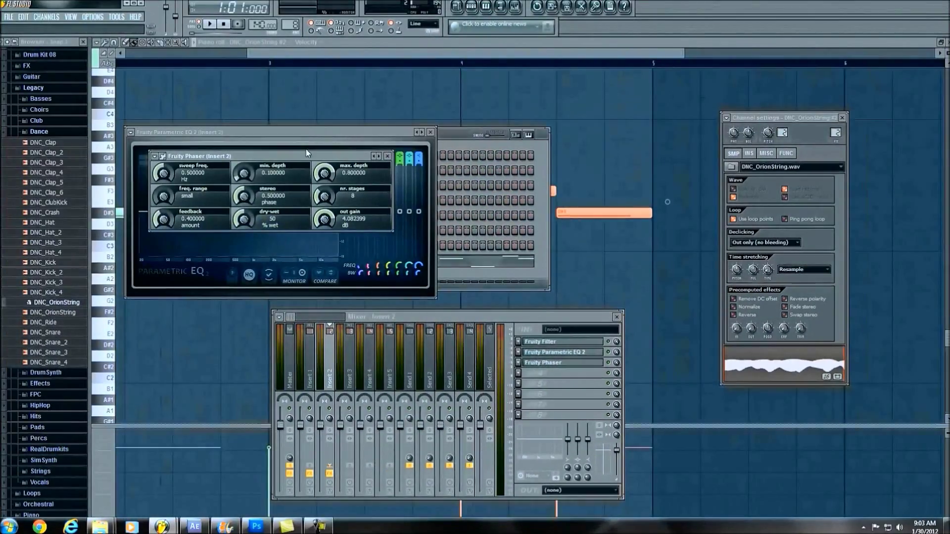
Step: Arrange the Filter and Parametric EQ windows side by side, then play the beat
left_click_drag(310, 154, 753, 52)
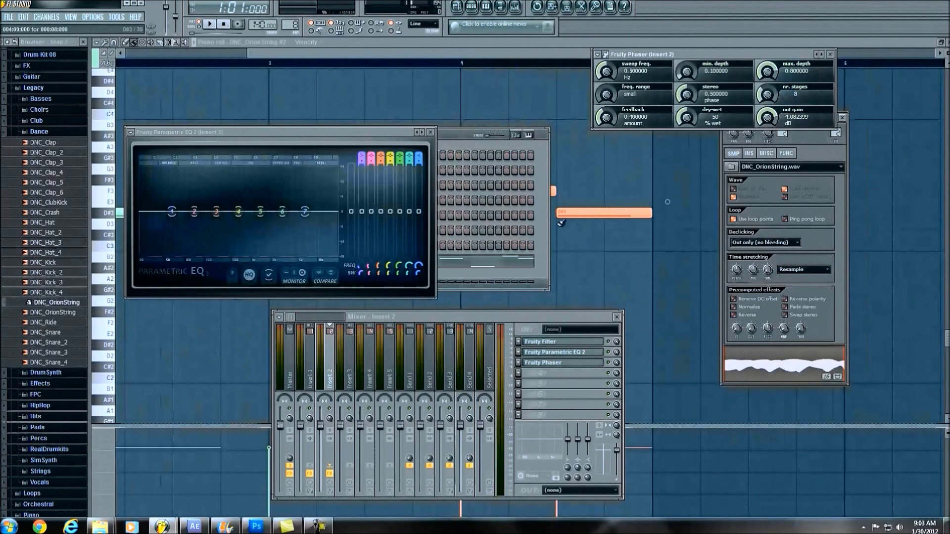
left_click(576, 345)
left_click_drag(309, 116, 359, 61)
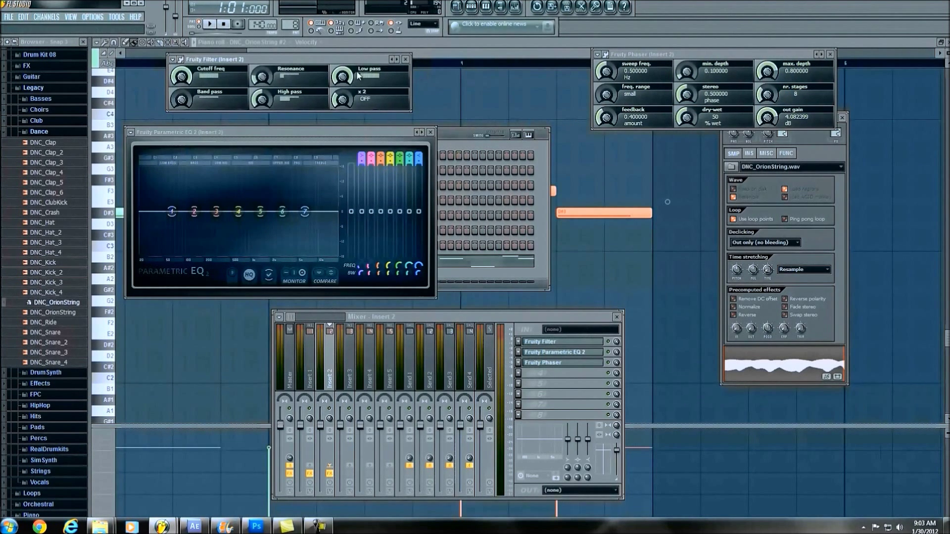
left_click_drag(337, 135, 346, 137)
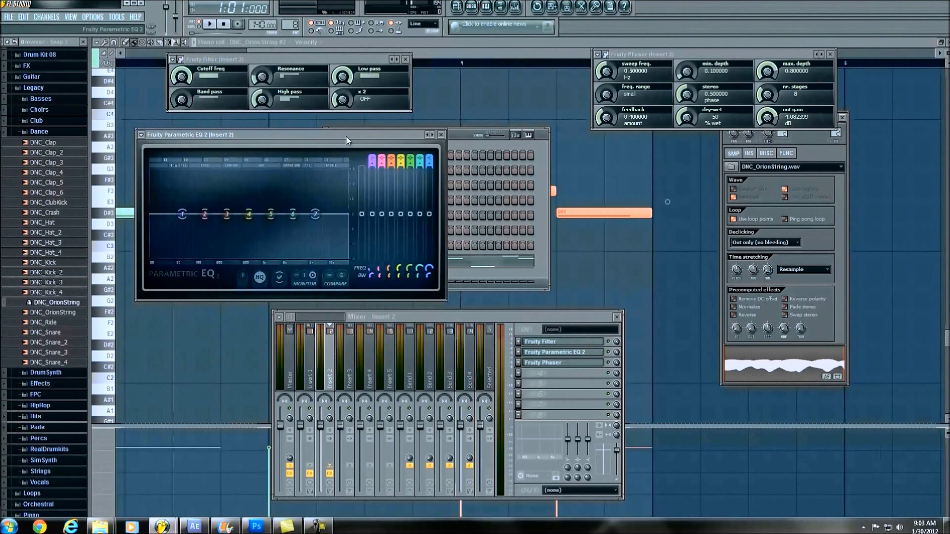
left_click(210, 24)
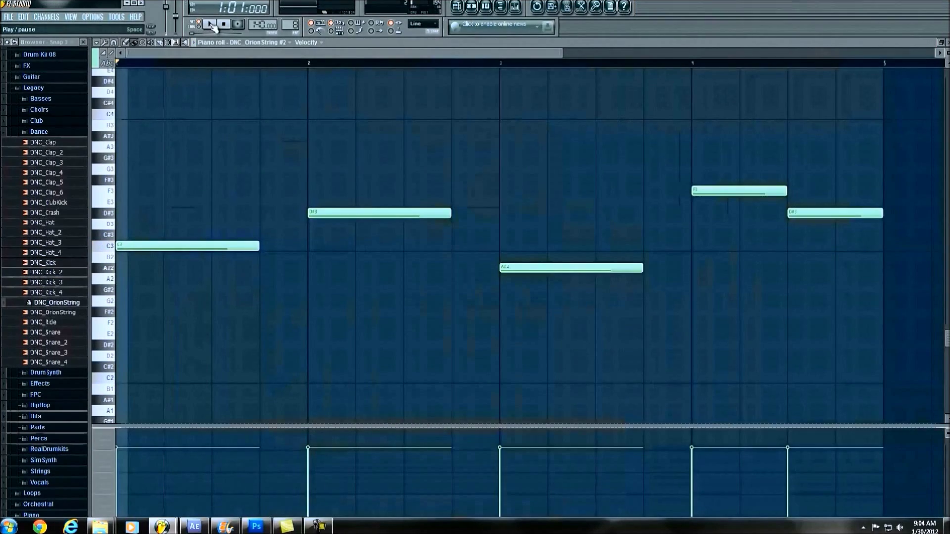
Step: Play the pattern, then reopen OrionString #2's channel settings and its Insert 2 mixer track
left_click(210, 24)
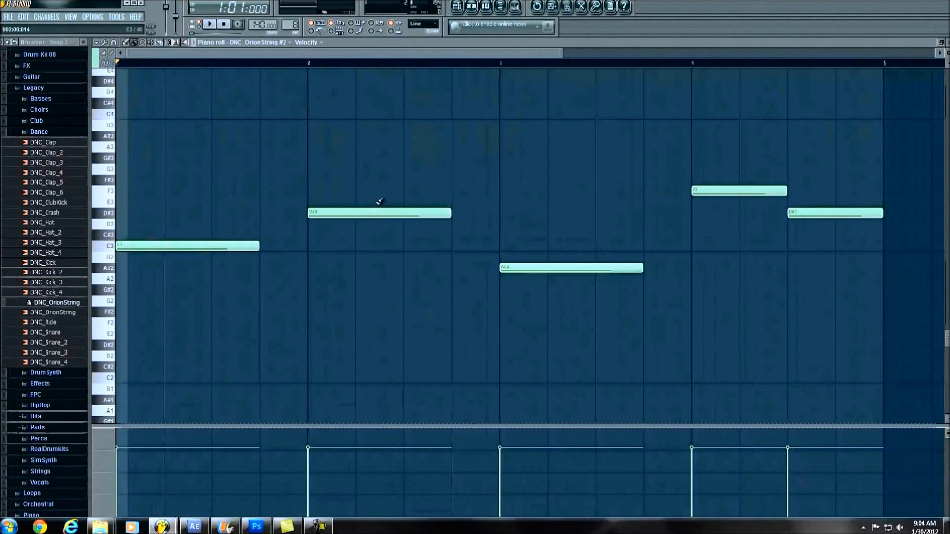
left_click(485, 7)
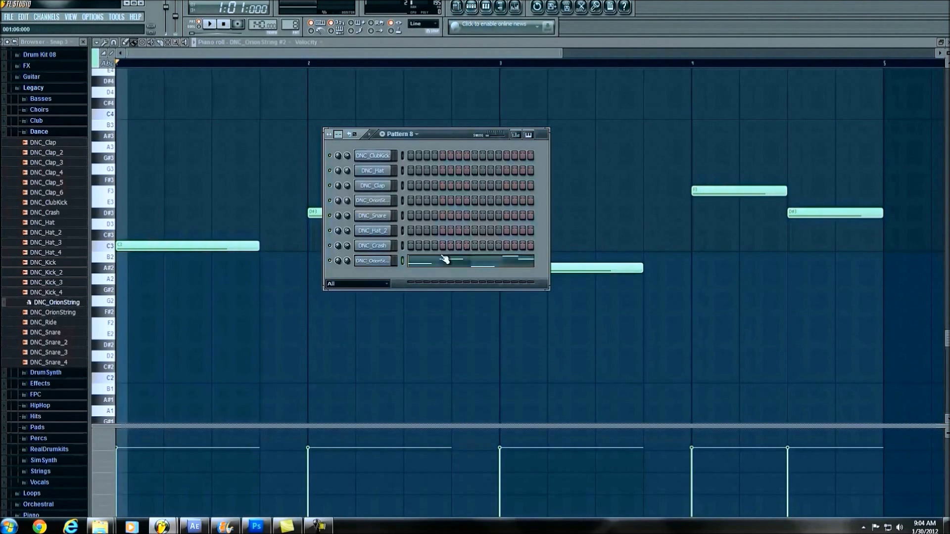
left_click(389, 262)
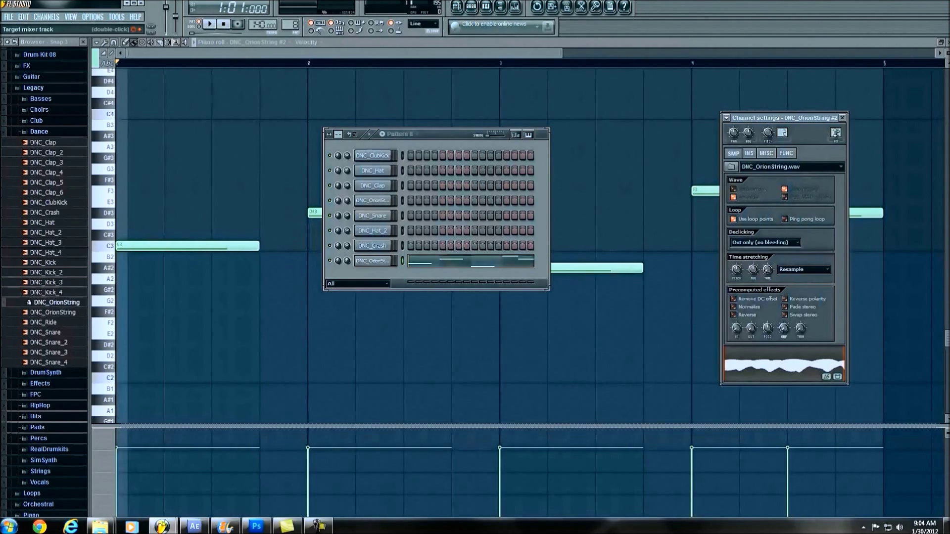
double_click(835, 132)
left_click_drag(482, 313, 434, 290)
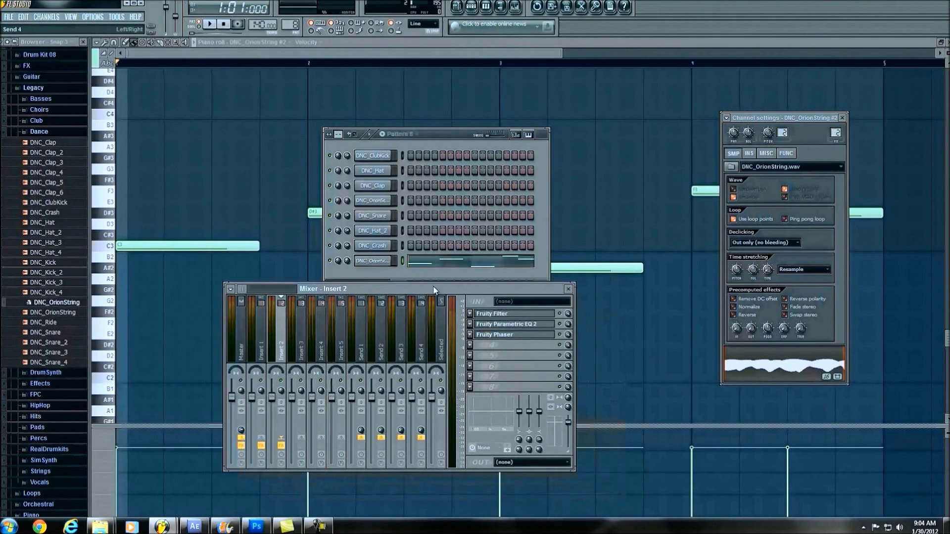
Step: Shape the Parametric EQ 2: low shelf cut, bands 2, 4, 5 dipped, band 3 at 298Hz, top band boosted
left_click(497, 325)
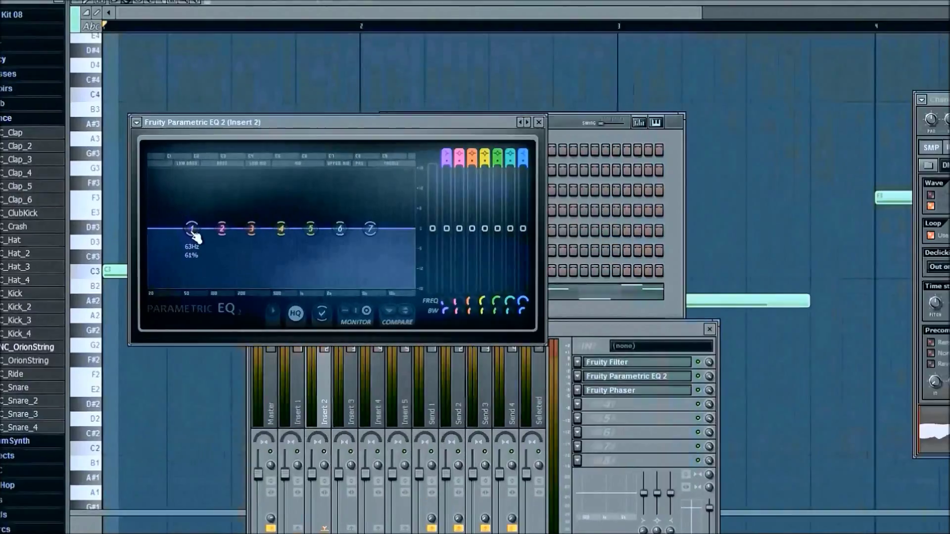
left_click_drag(193, 233, 191, 259)
left_click_drag(370, 229, 377, 204)
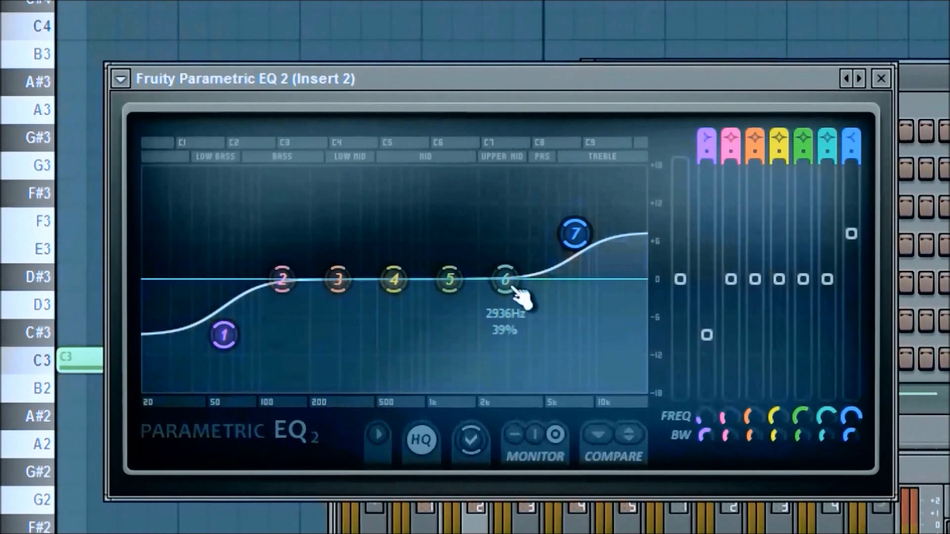
left_click_drag(516, 291, 519, 284)
left_click_drag(452, 285, 456, 301)
left_click_drag(396, 285, 394, 299)
left_click_drag(340, 283, 345, 277)
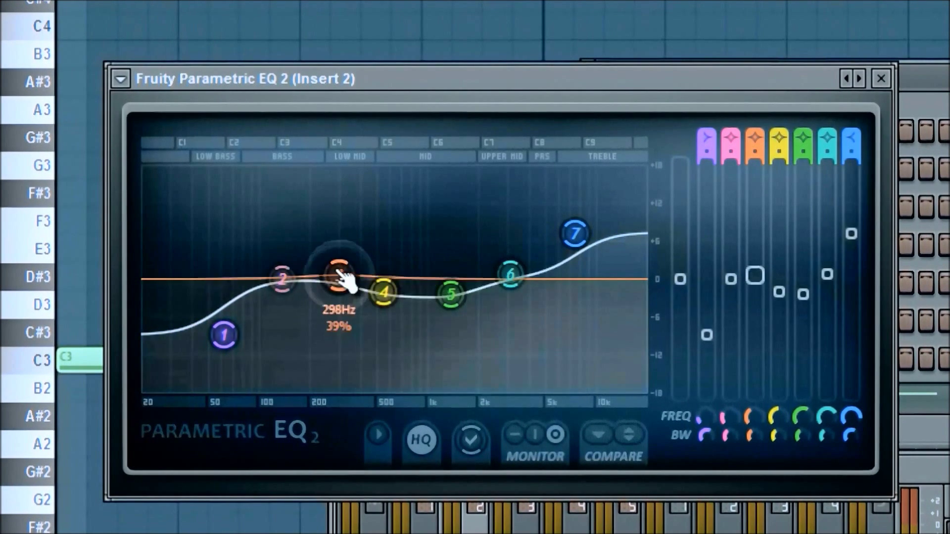
left_click_drag(282, 277, 280, 286)
Step: While playing, boost band 7 near 10560Hz, cut band 4 to 545Hz, then open the presets
key("space")
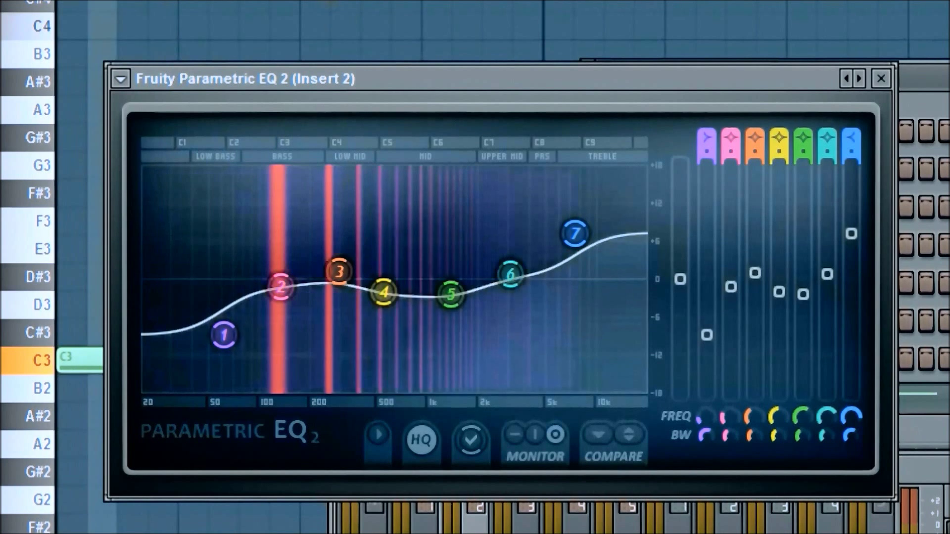
left_click_drag(510, 273, 517, 264)
left_click_drag(574, 233, 599, 214)
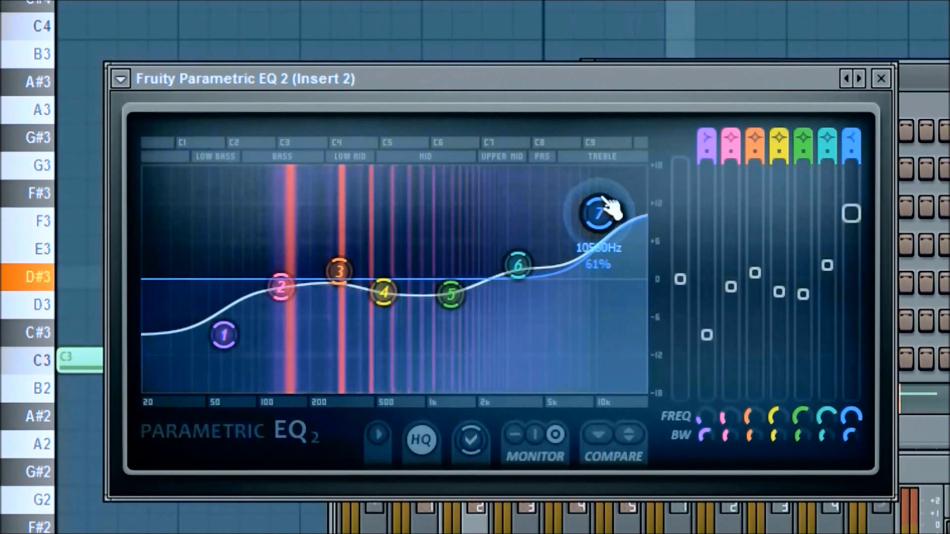
left_click_drag(465, 310, 473, 321)
left_click_drag(408, 309, 407, 318)
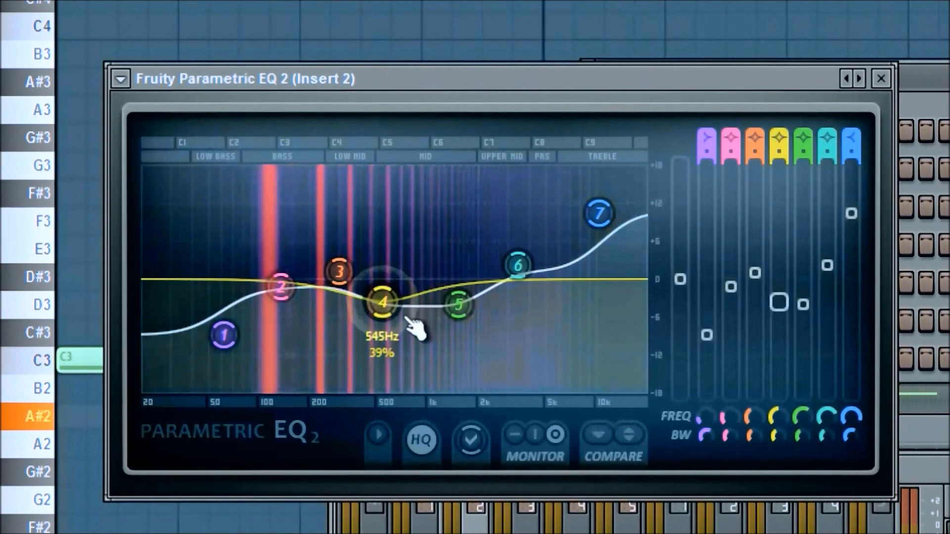
left_click_drag(346, 277, 345, 273)
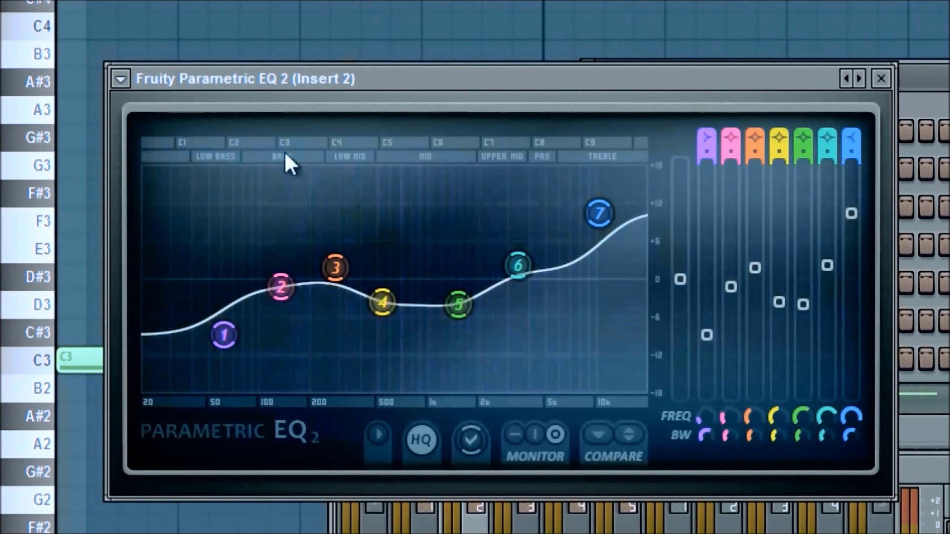
left_click(120, 79)
mouse_move(176, 152)
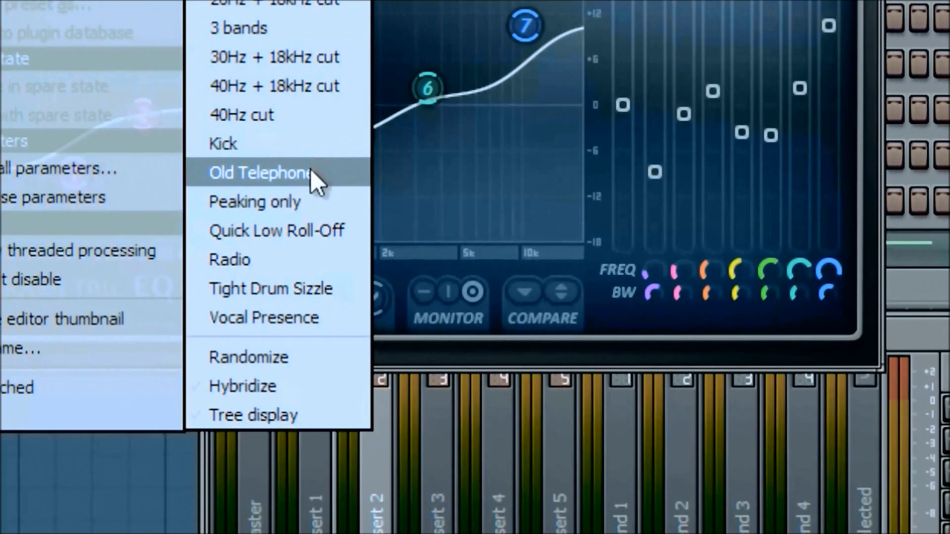
Step: Dismiss the EQ preset list without applying any preset
key("Escape")
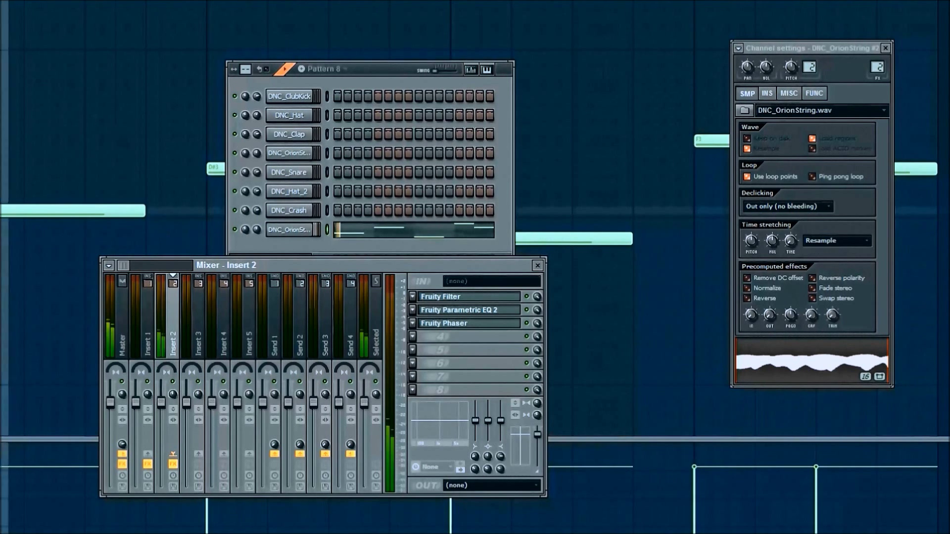
Step: Show OrionString #2's envelope/LFO page, move it left, and target the filter cutoff
left_click(770, 96)
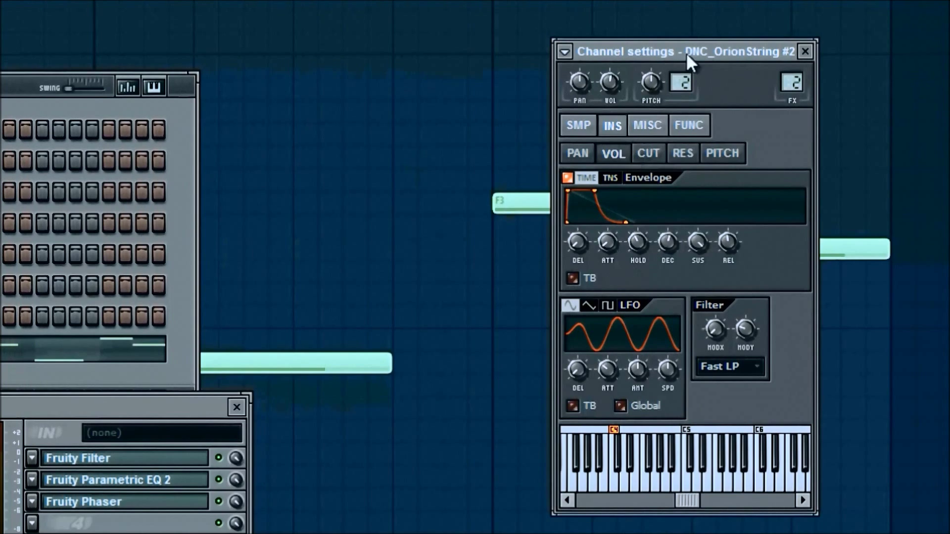
left_click_drag(686, 53, 411, 16)
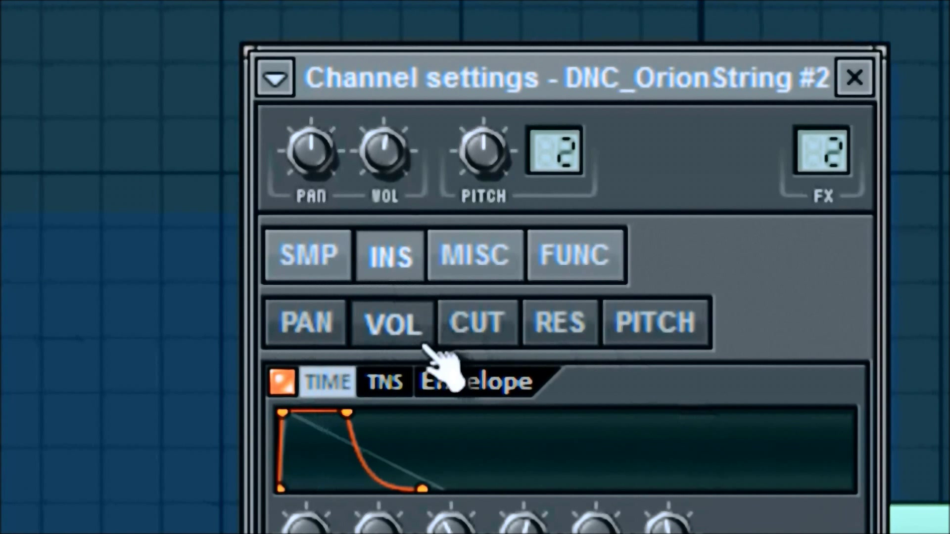
left_click(487, 330)
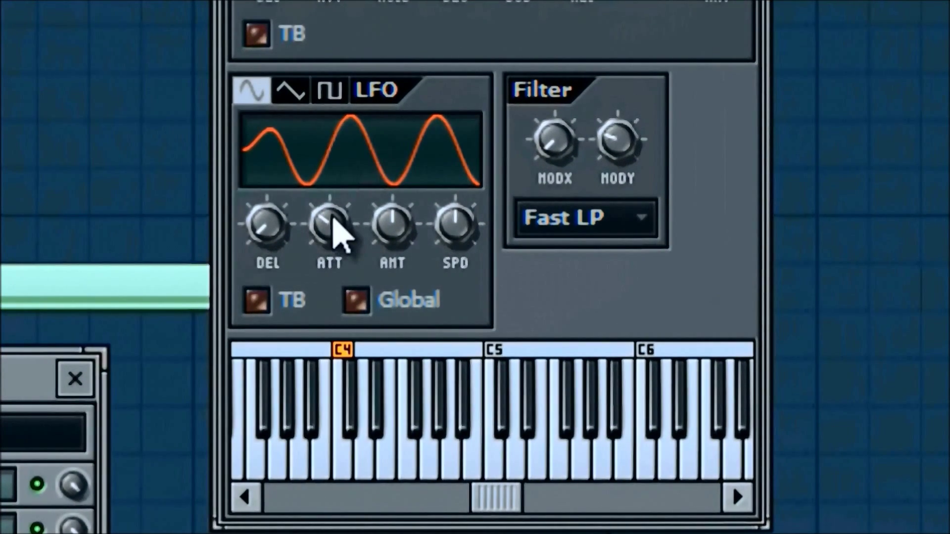
Step: Give the cutoff LFO zero attack, a square shape, a raised amount and a faster speed
left_click_drag(336, 232, 308, 329)
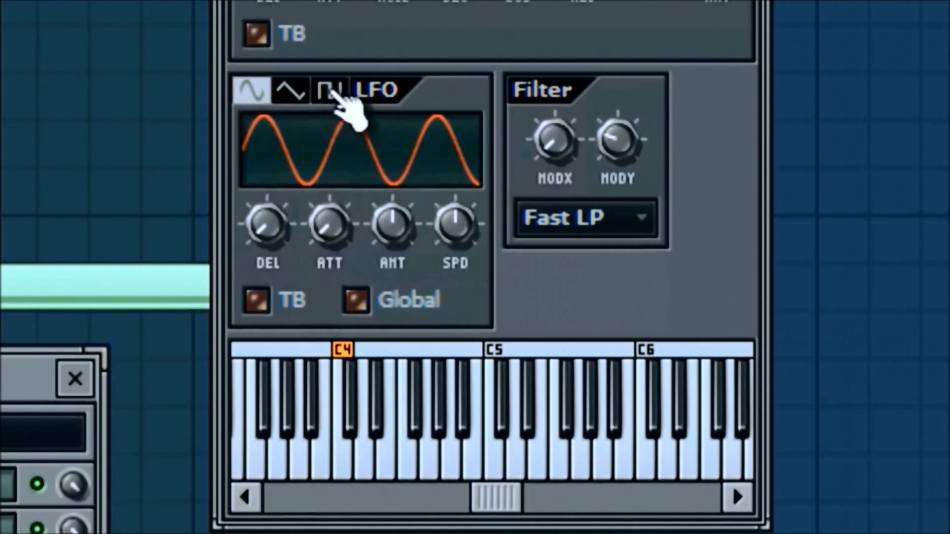
left_click(333, 92)
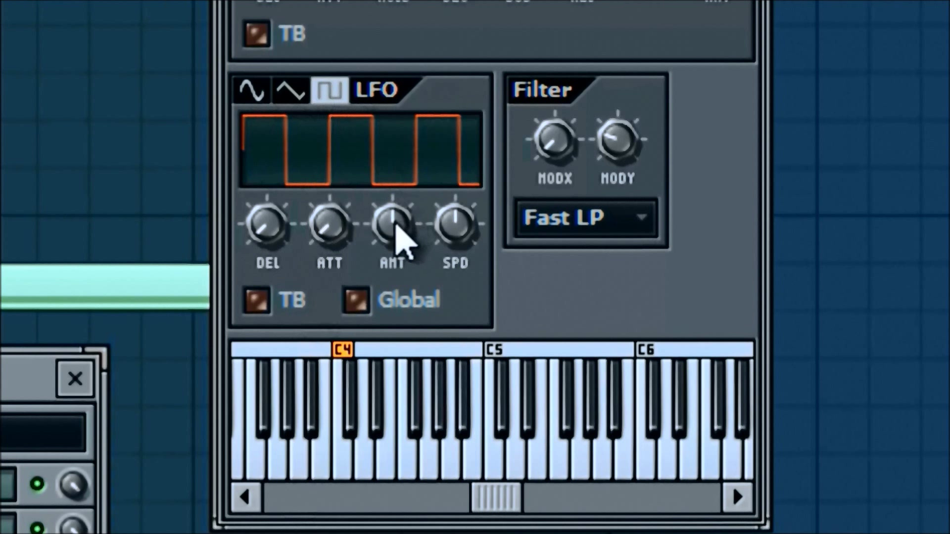
left_click_drag(391, 230, 391, 14)
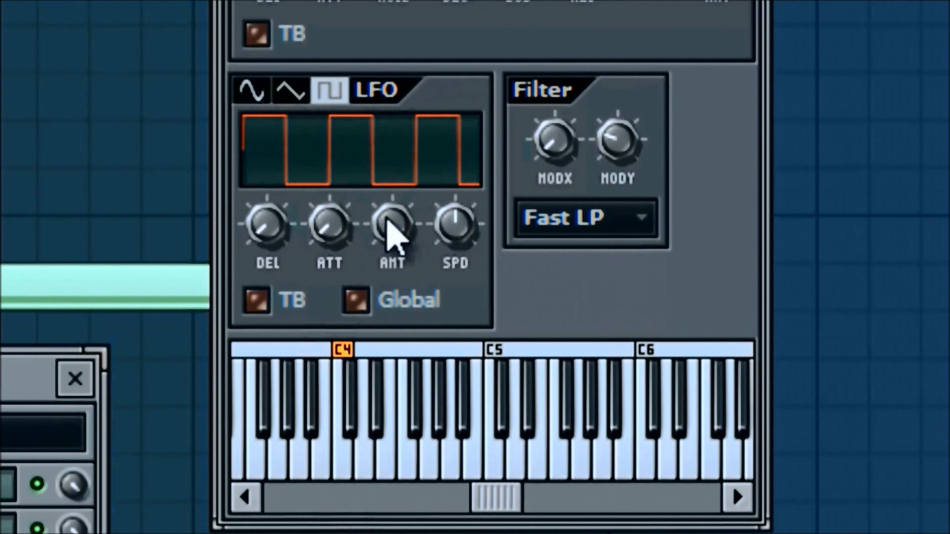
left_click_drag(387, 223, 387, 203)
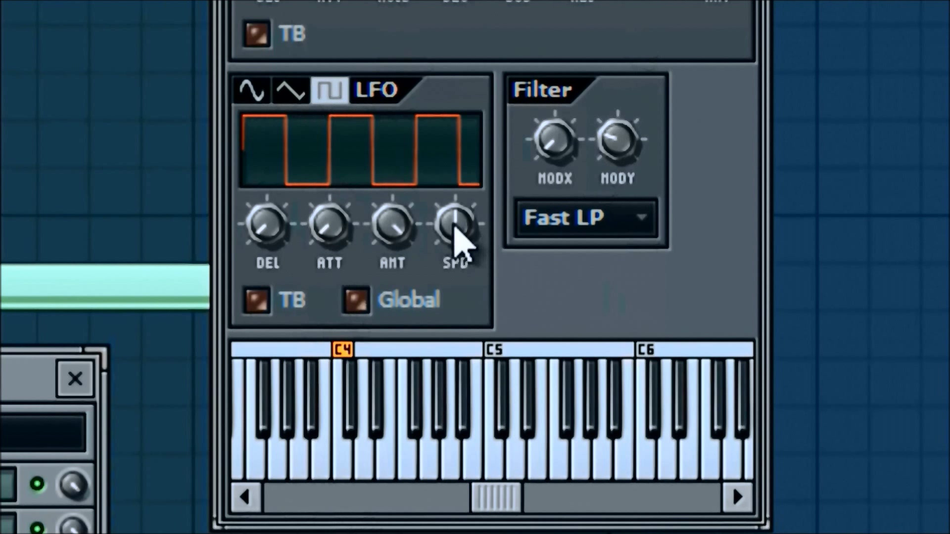
left_click_drag(454, 227, 447, 411)
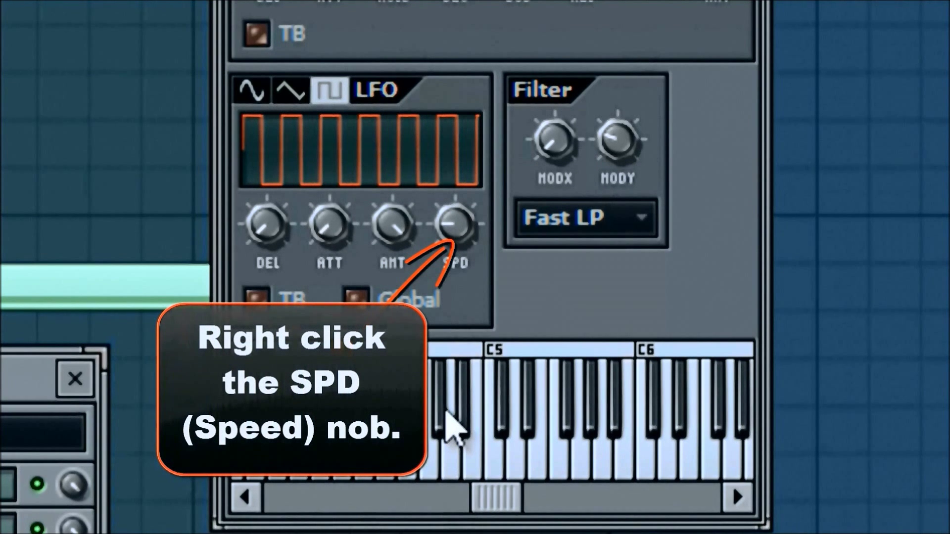
right_click(454, 224)
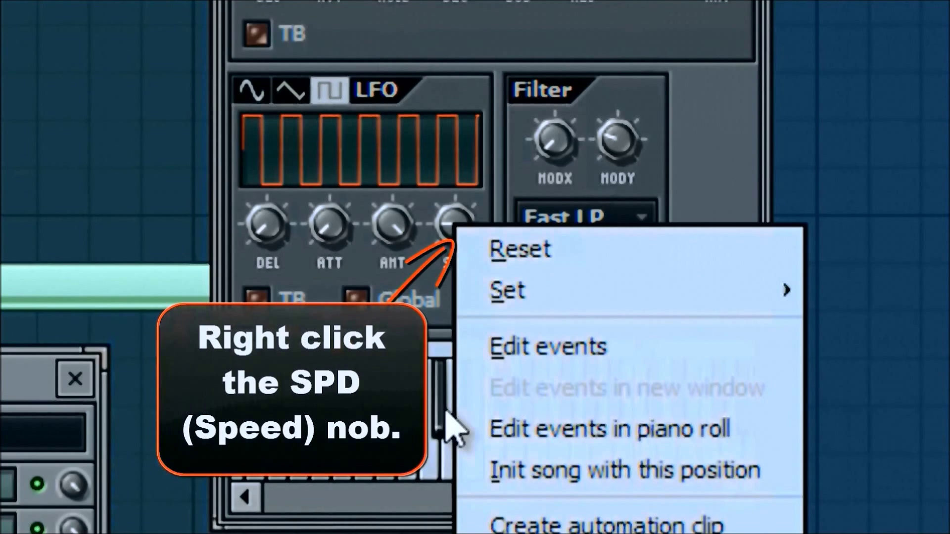
Step: Sync the cutoff LFO speed to the tempo at 2 steps
mouse_move(547, 297)
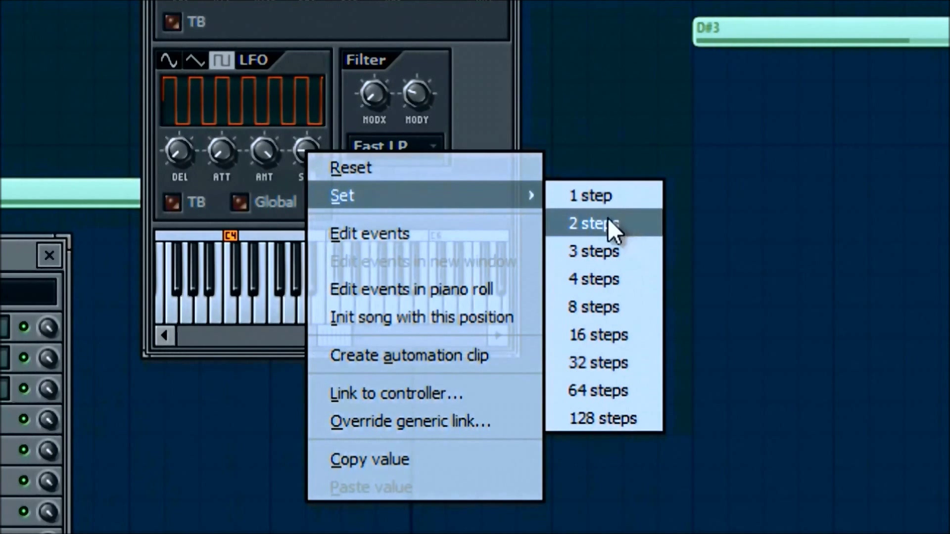
left_click(620, 224)
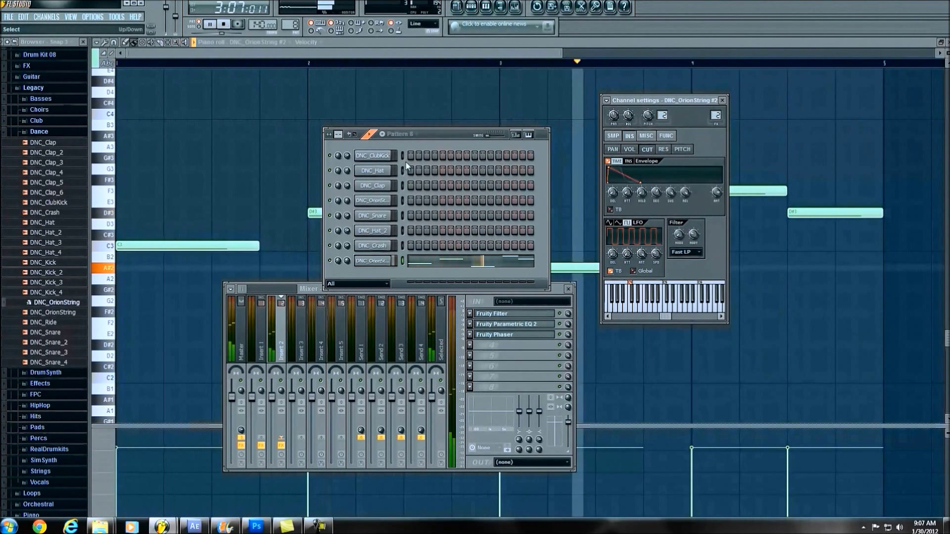
Step: Stop playback and reopen the LFO speed's Set submenu listing 1 to 128 steps
right_click(658, 256)
left_click(225, 25)
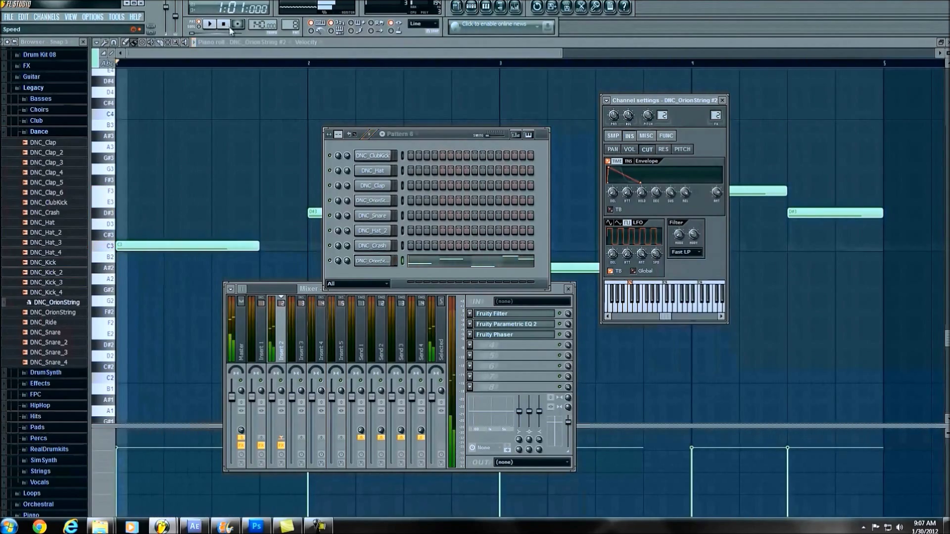
right_click(658, 259)
mouse_move(668, 270)
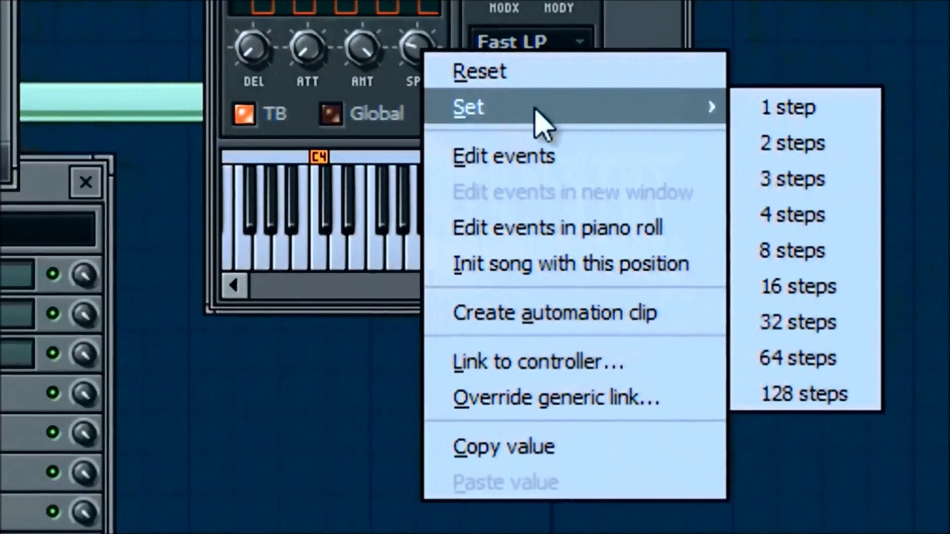